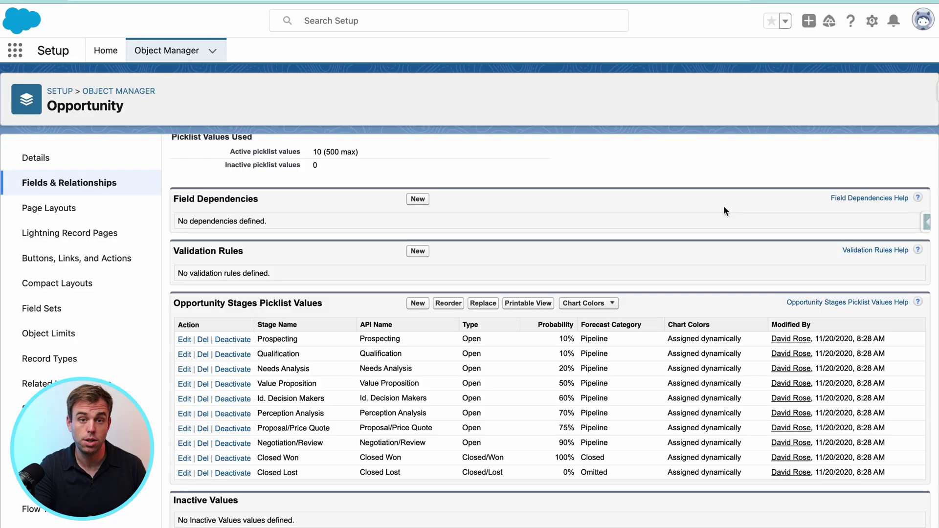
Open the App Launcher's list of available apps
click(13, 53)
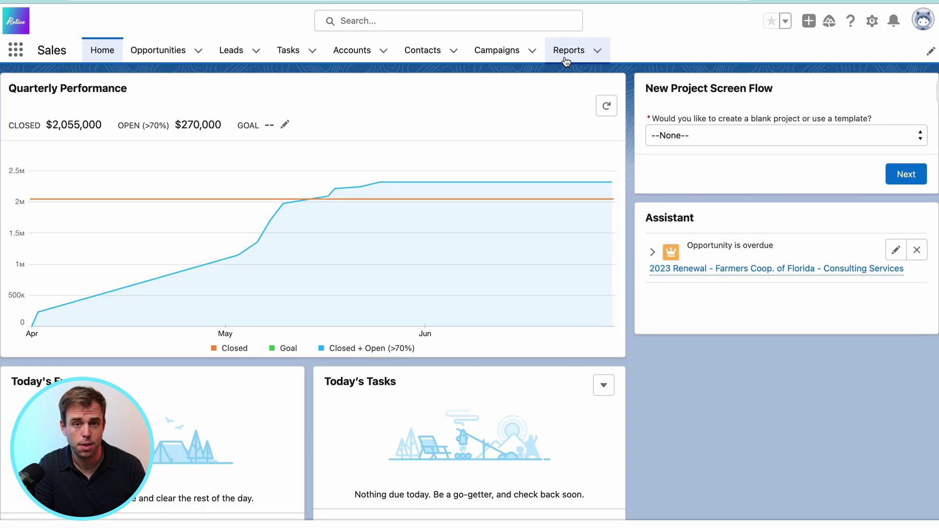
From Reports, start a new report on the Opportunity History type, found by searching 'opportunity'
click(566, 58)
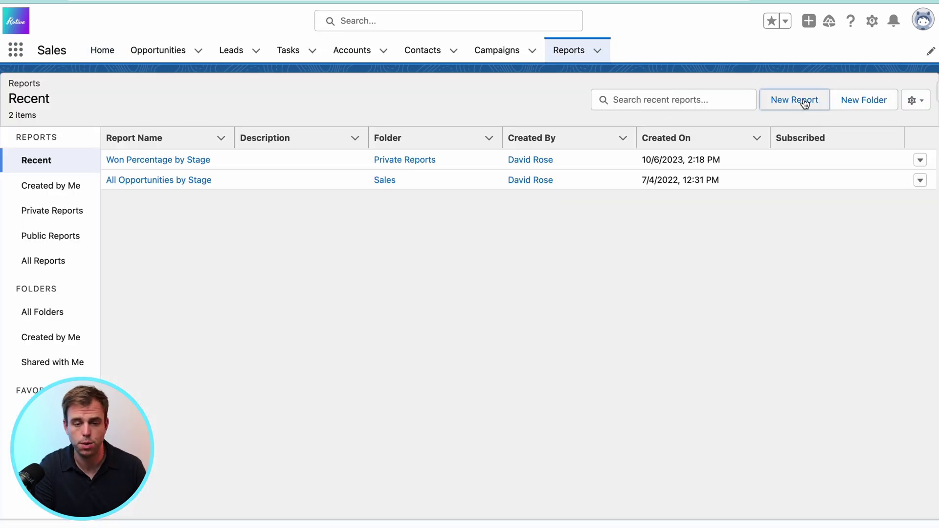
click(805, 102)
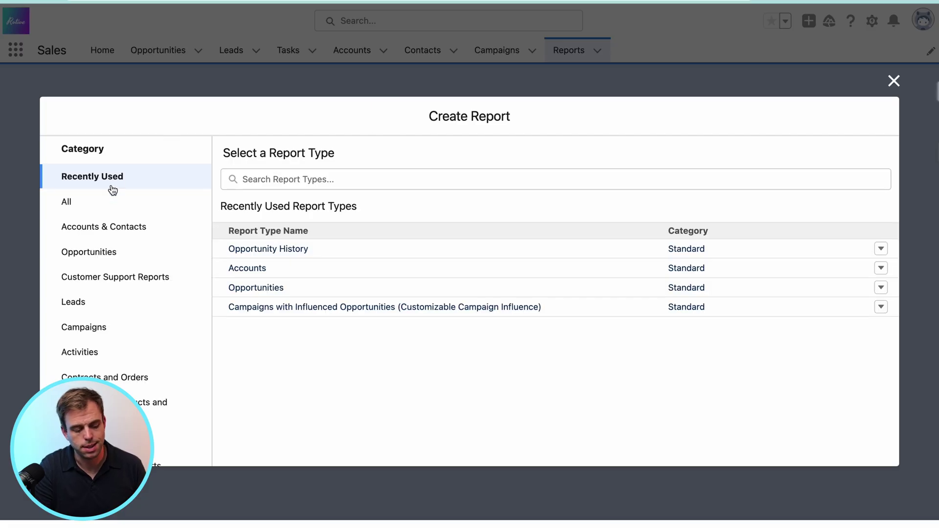
click(96, 202)
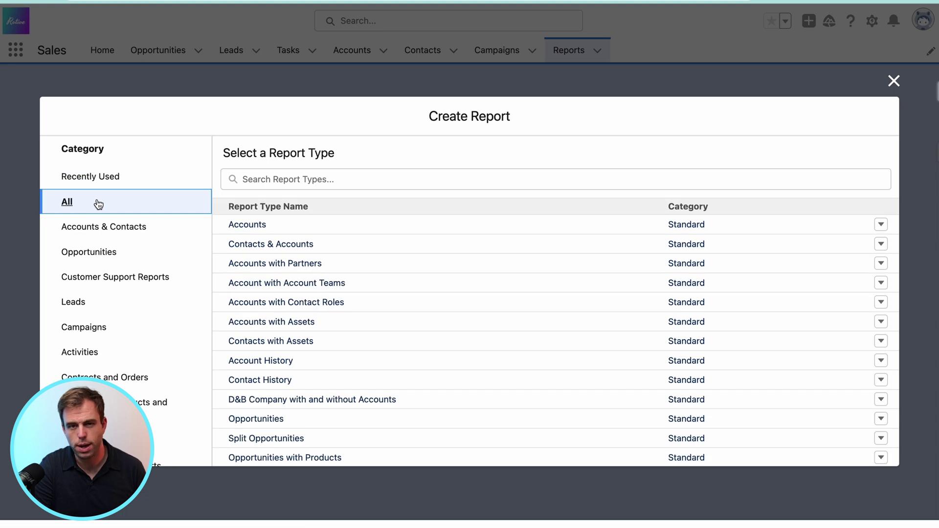
click(335, 179)
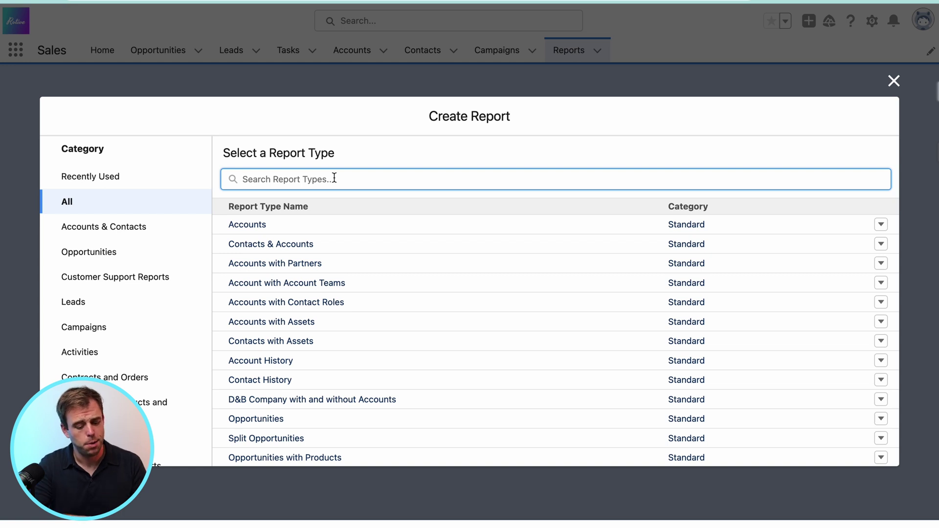
text(opp)
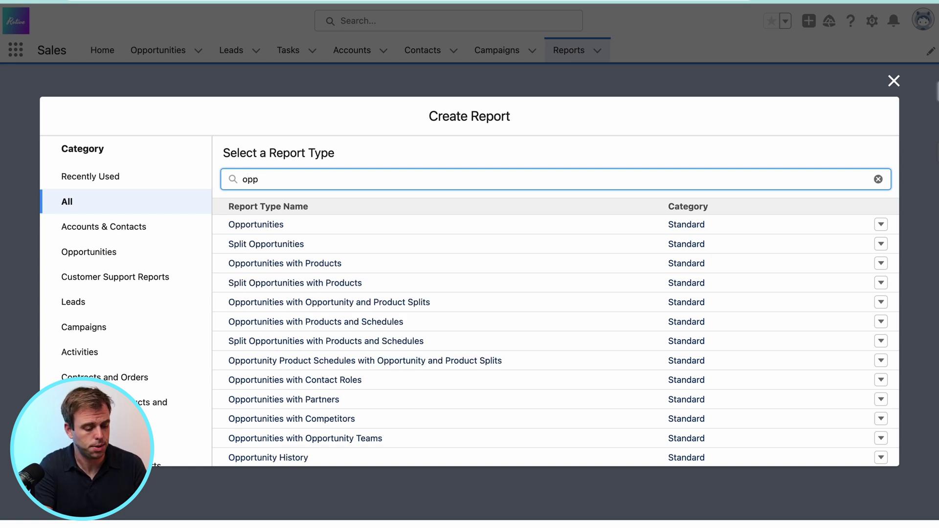
text(ortunity)
click(793, 283)
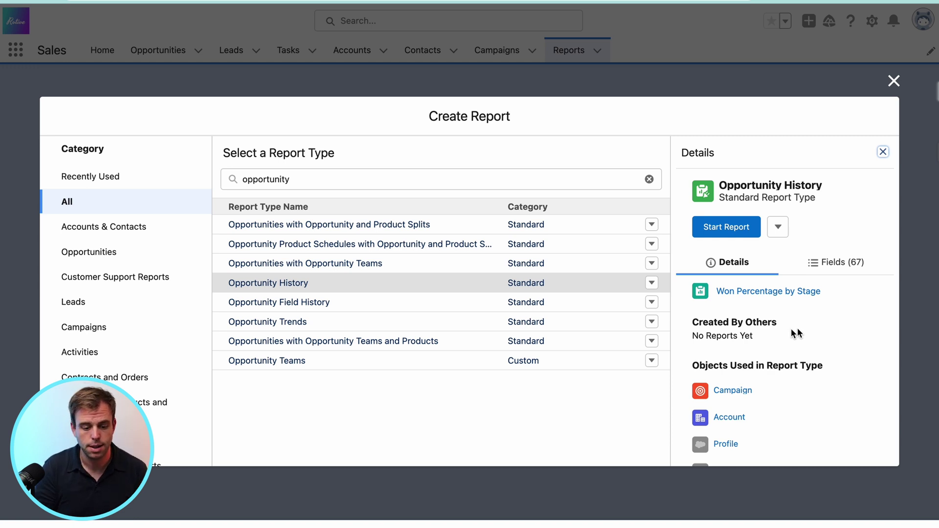
click(742, 226)
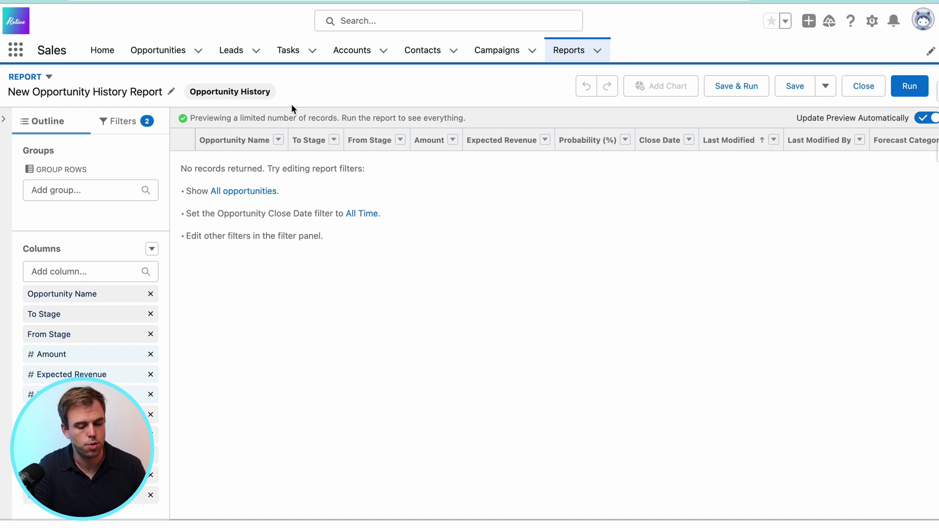
Save the report as 'Stage to Won Conversion' in Private Reports
click(788, 90)
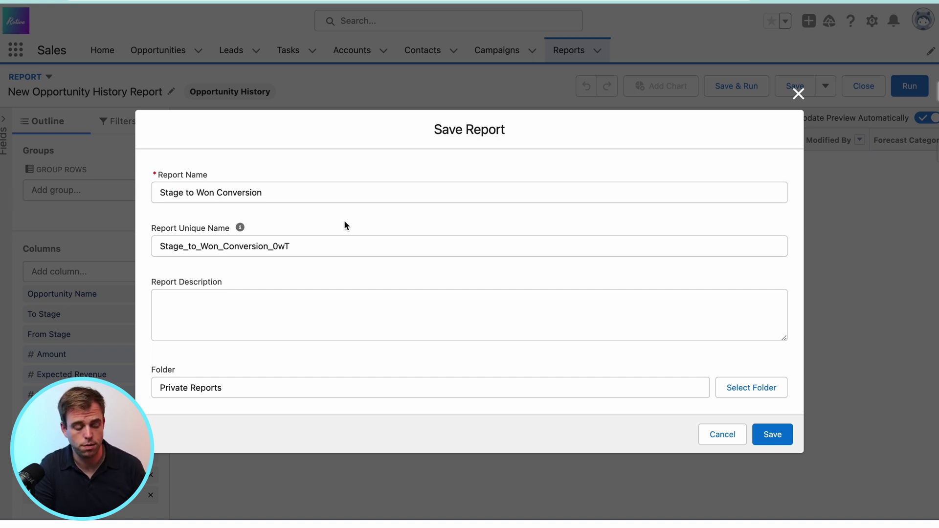
click(779, 430)
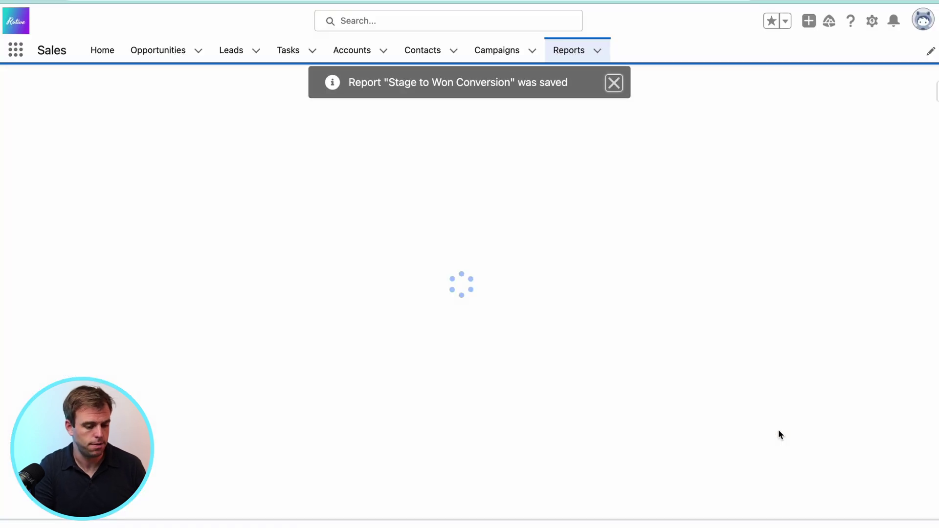
click(130, 122)
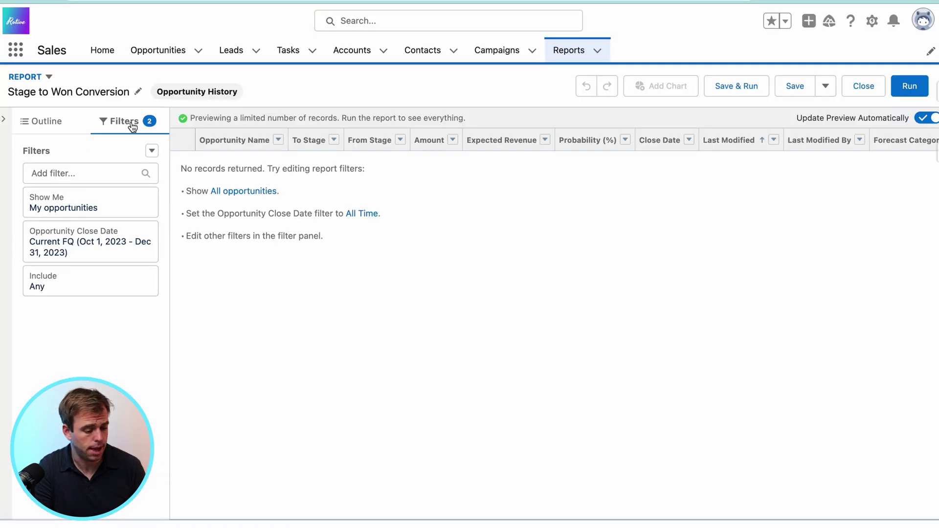
Set the Show Me filter to All opportunities and the Close Date range to All Time
click(122, 212)
click(231, 211)
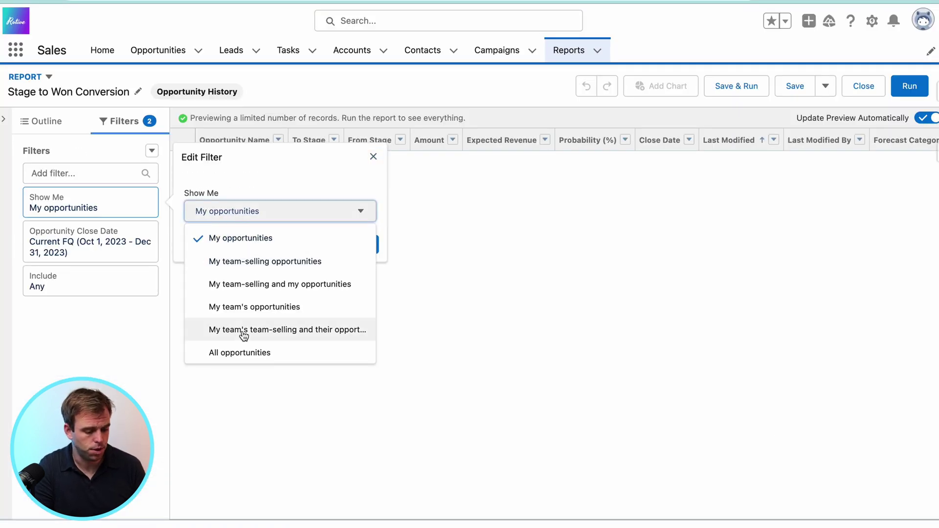
click(244, 352)
click(364, 245)
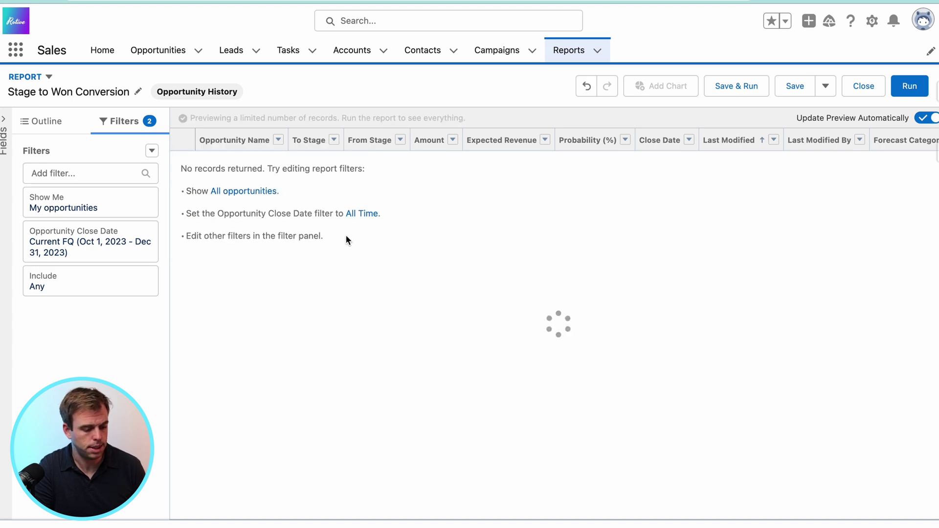
click(112, 240)
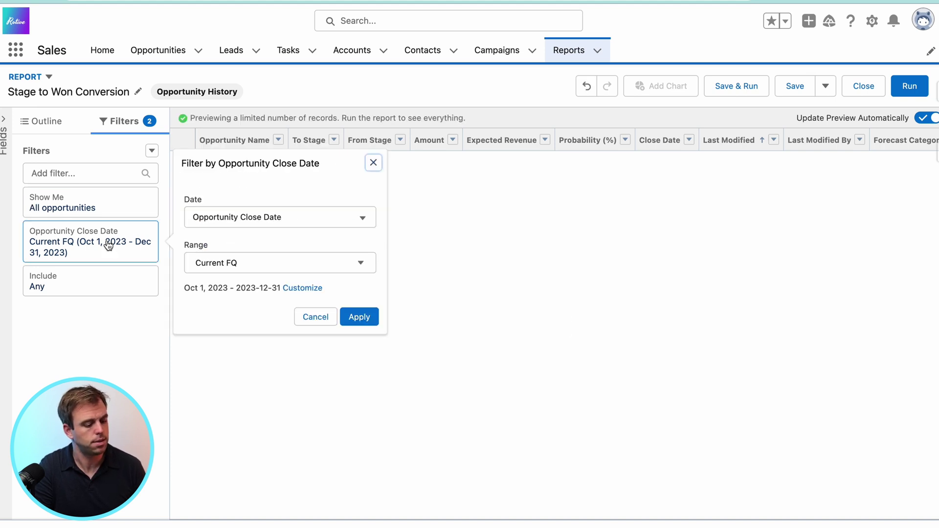
click(283, 268)
click(274, 286)
click(365, 318)
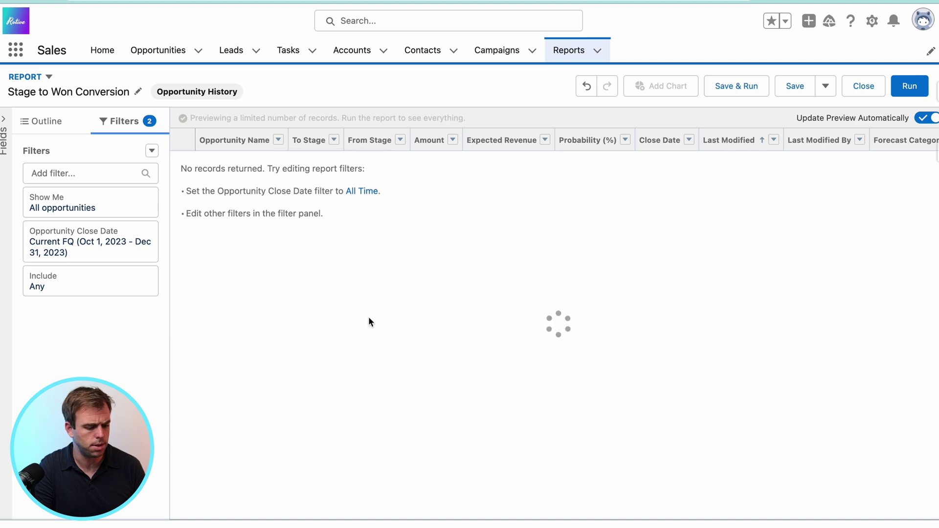
Set the Include filter to Closed opportunities
click(90, 270)
click(258, 280)
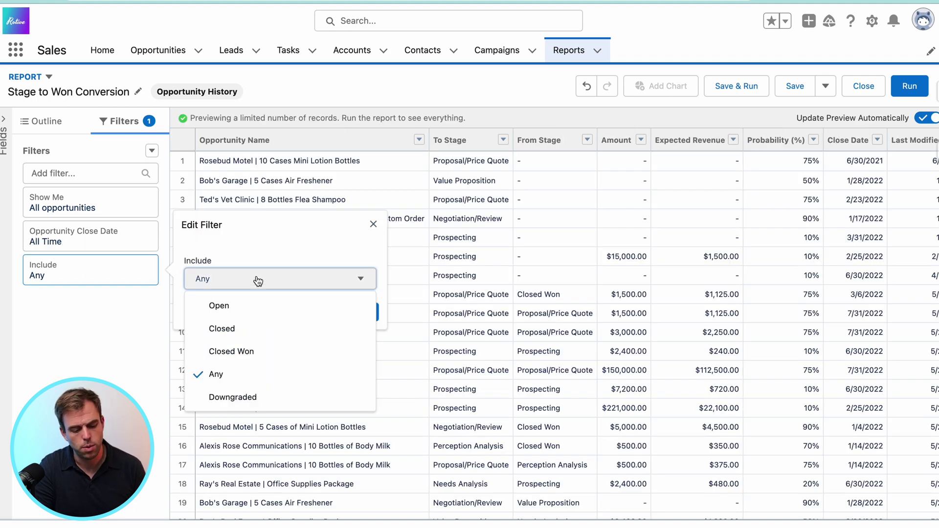
click(275, 328)
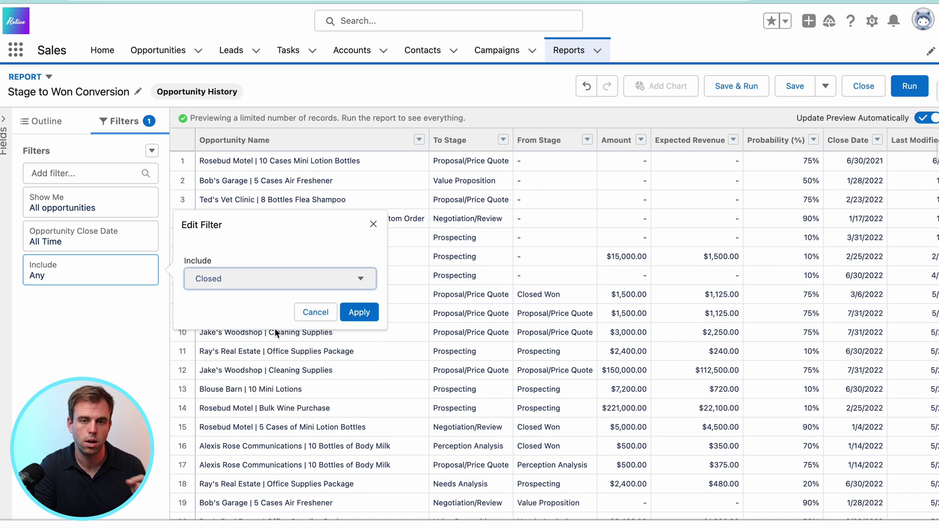
click(359, 313)
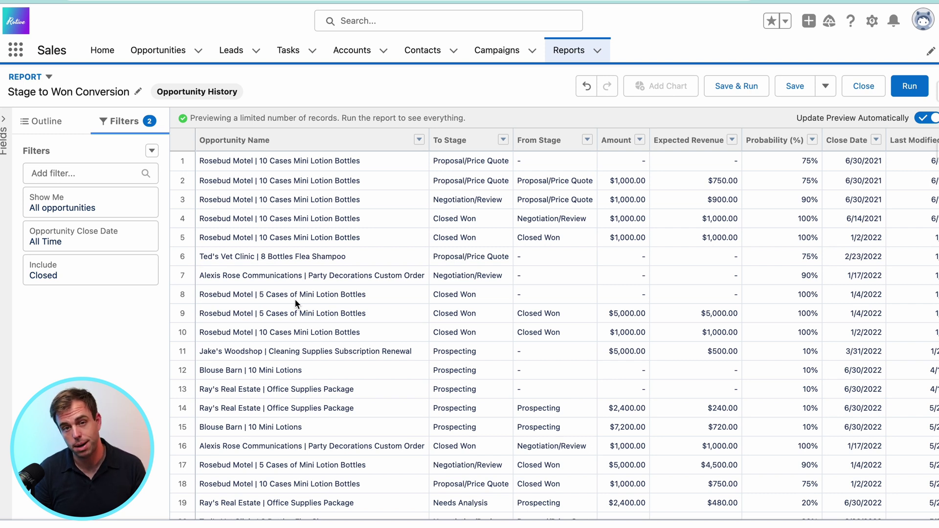
click(83, 173)
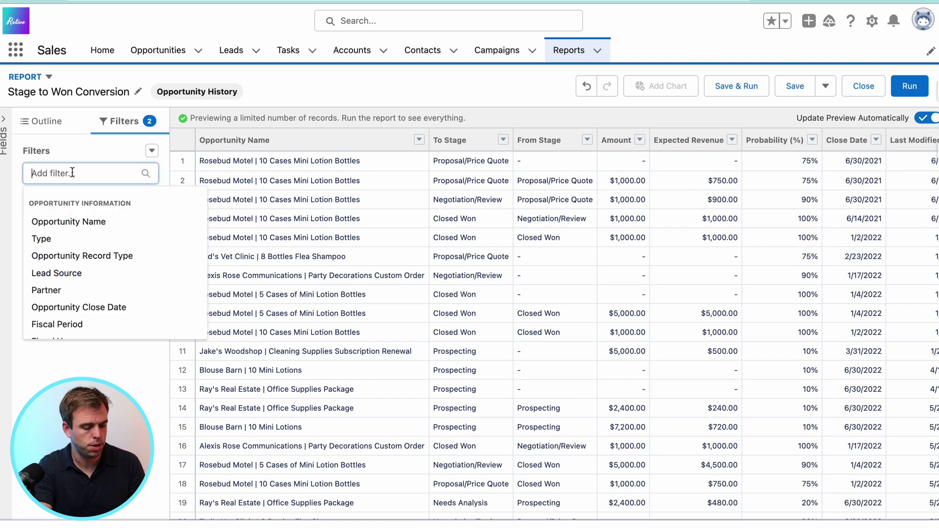
Add a From Stage filter 'not equal to' blank
text(from)
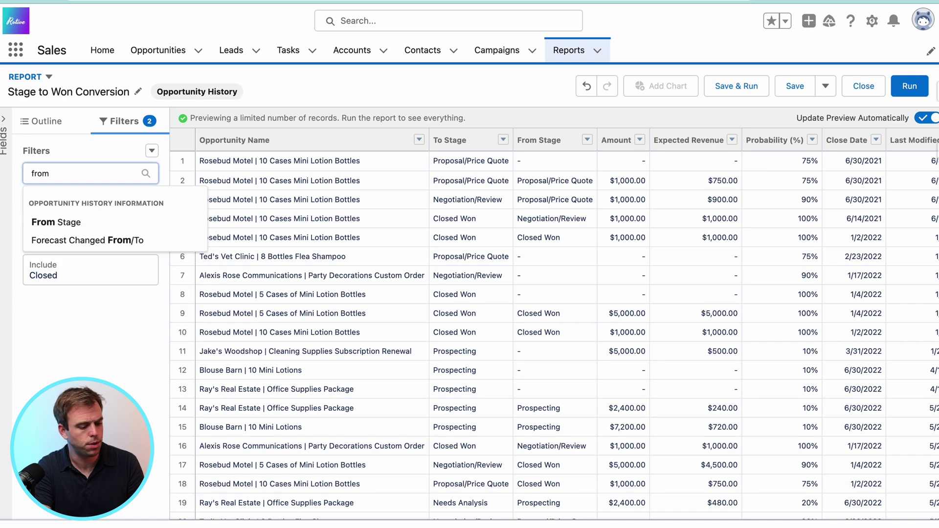
click(69, 221)
scroll(295, 420, down, 3)
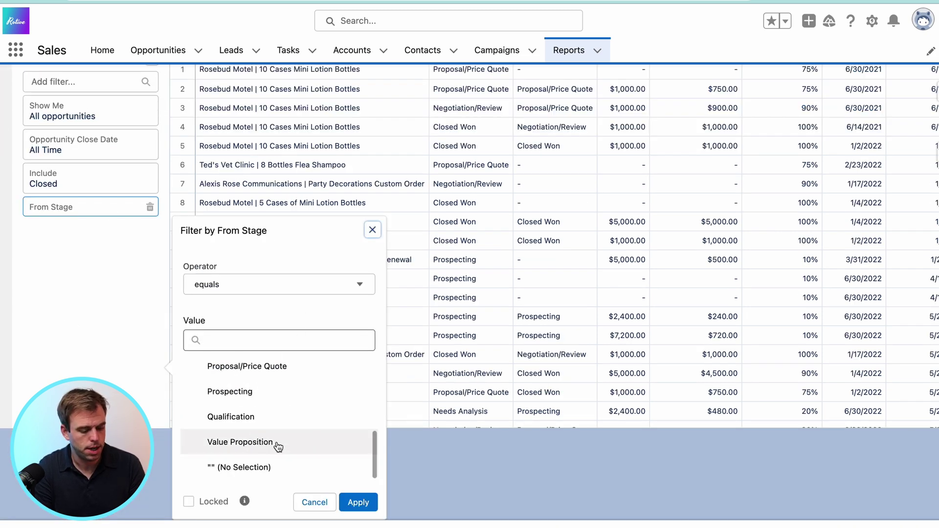
click(266, 468)
click(262, 285)
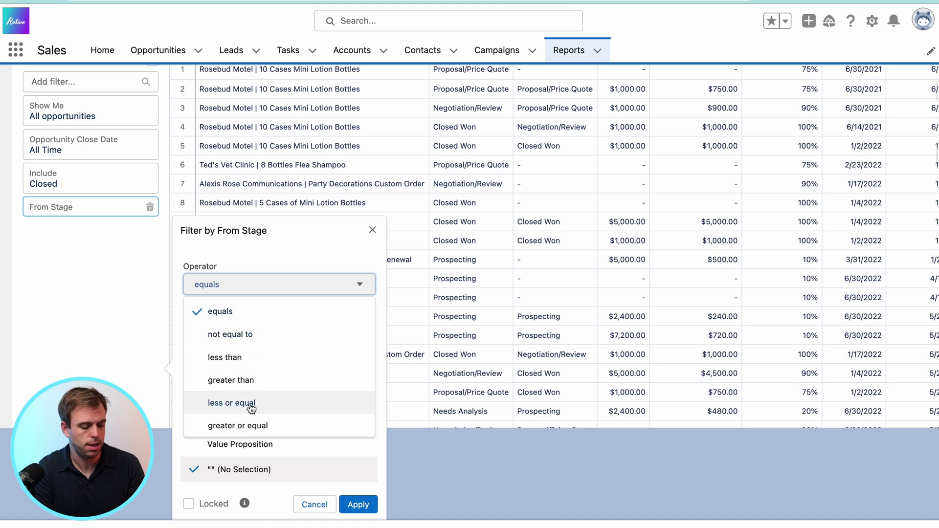
click(256, 337)
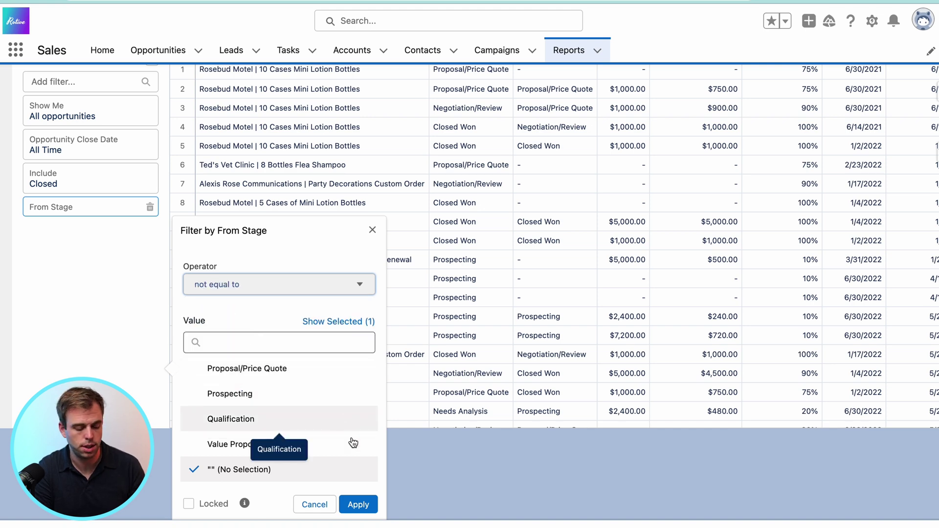
click(358, 508)
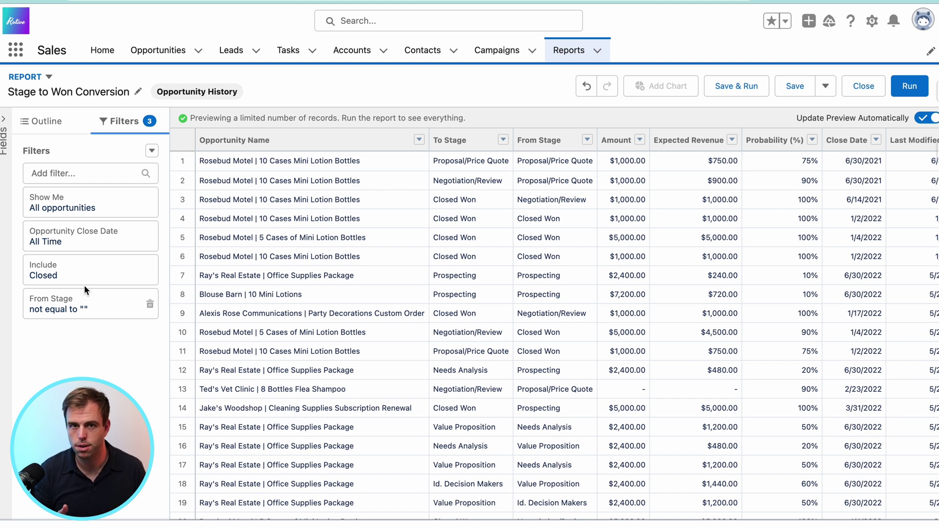
Add a Stage Change filter equal to True
click(76, 172)
text(stage)
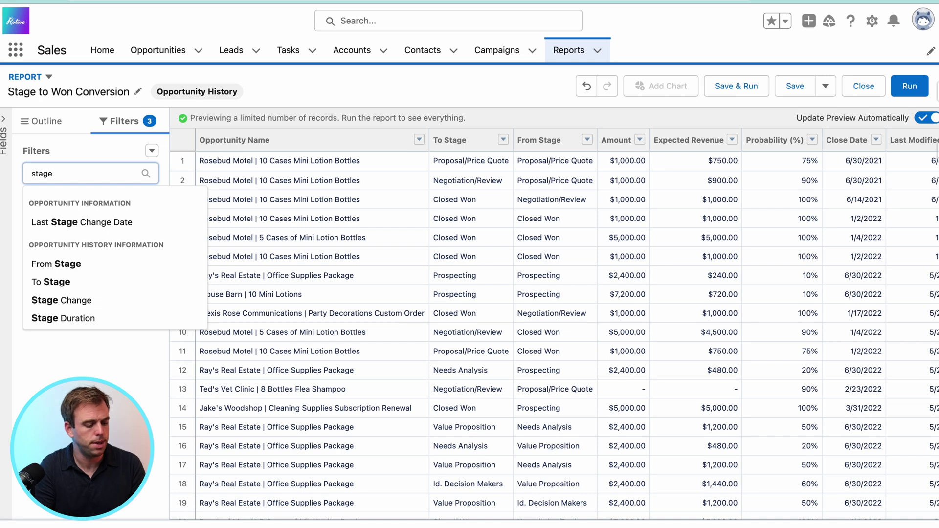
click(74, 301)
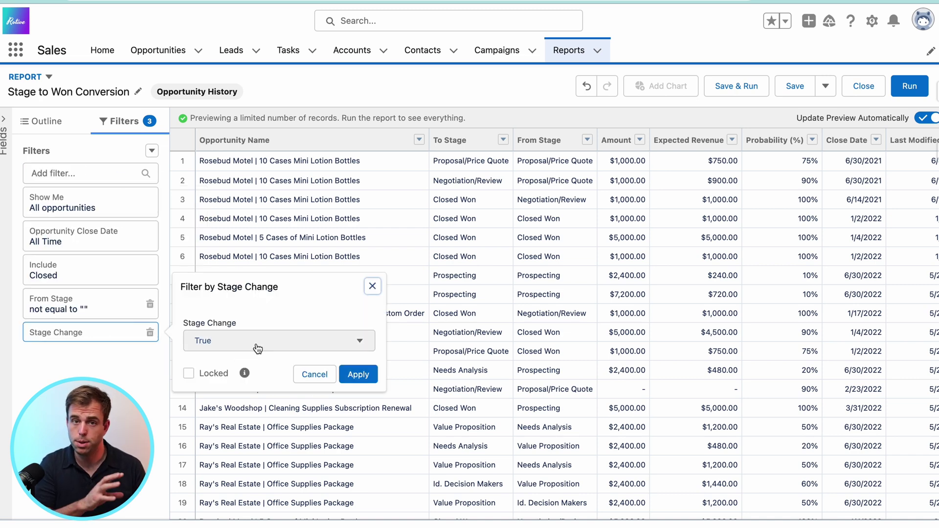
click(357, 377)
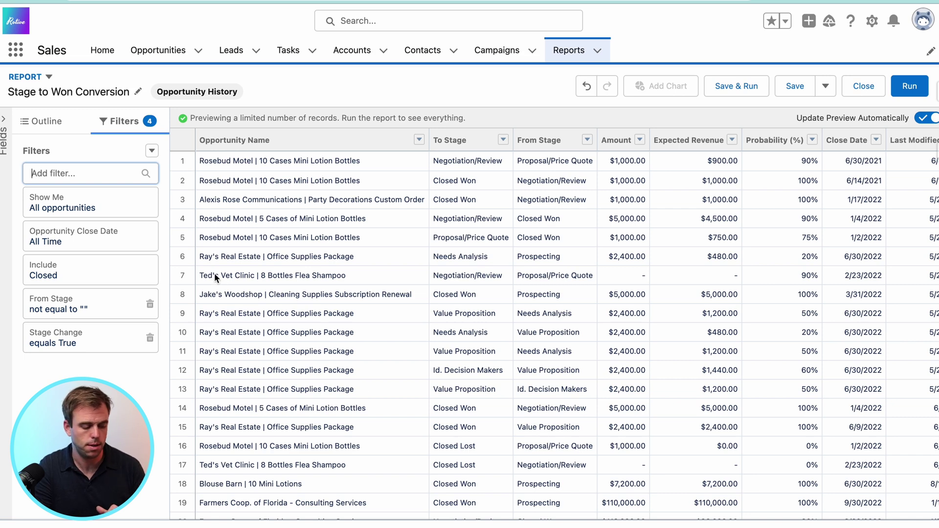
In the Outline, delete the five columns, leaving Opportunity Name, To Stage, From Stage, Amount, Close Date, Owner
click(47, 123)
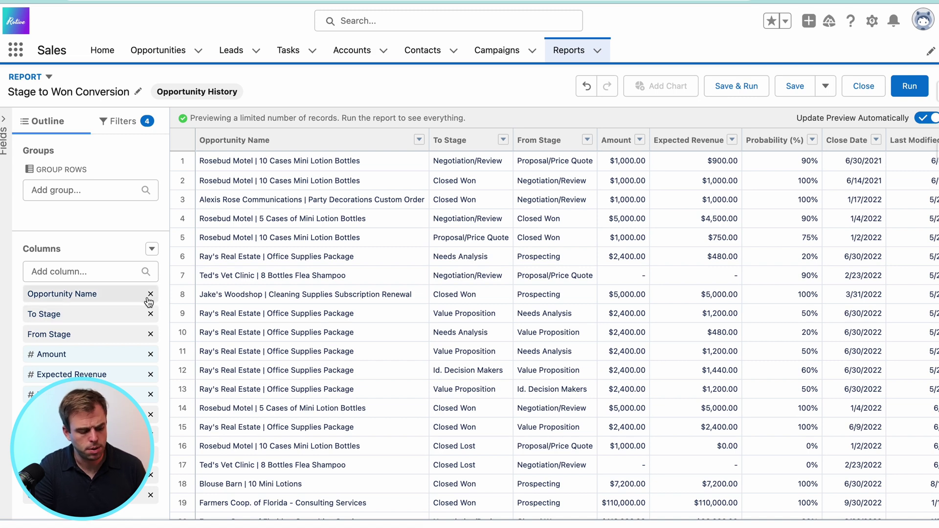
click(151, 375)
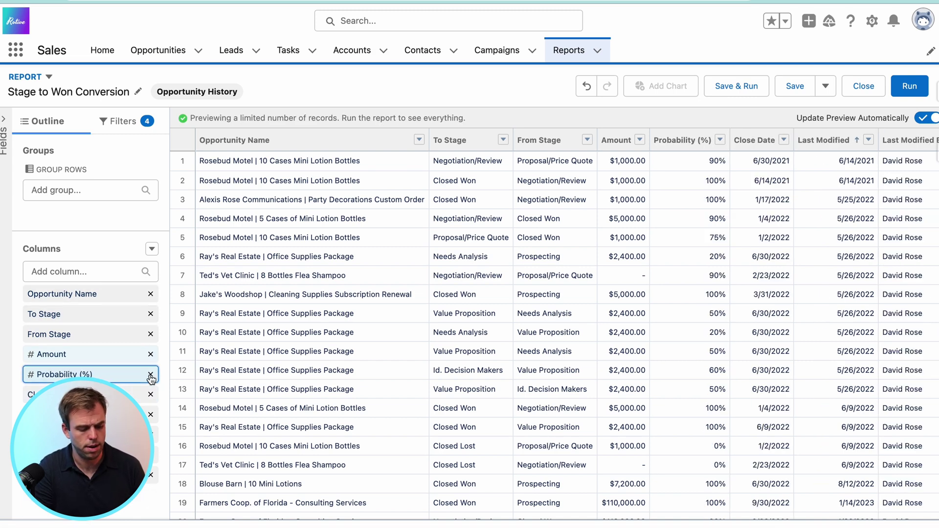
click(150, 374)
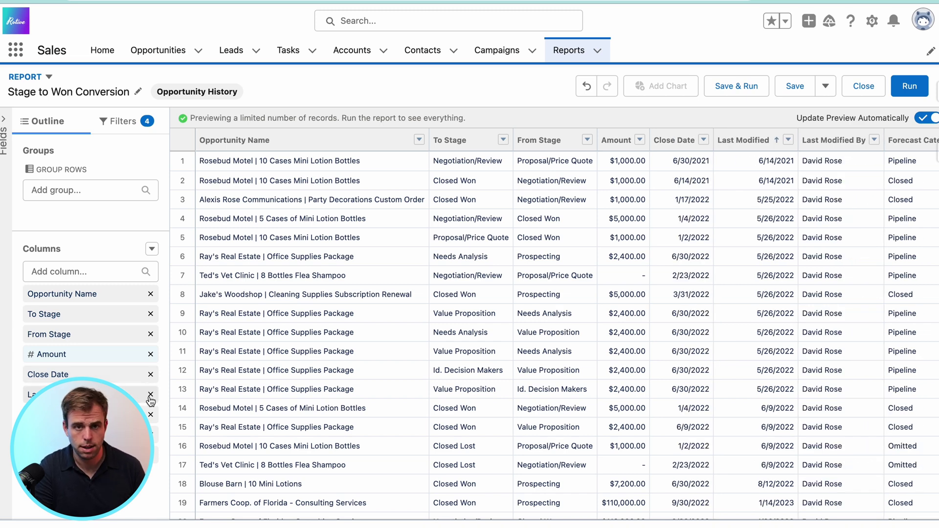
click(151, 396)
click(150, 397)
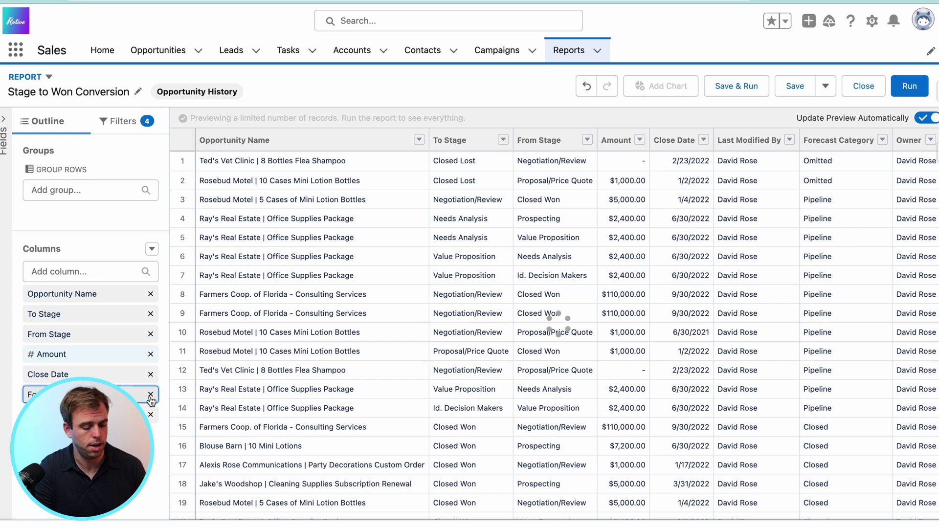
click(151, 394)
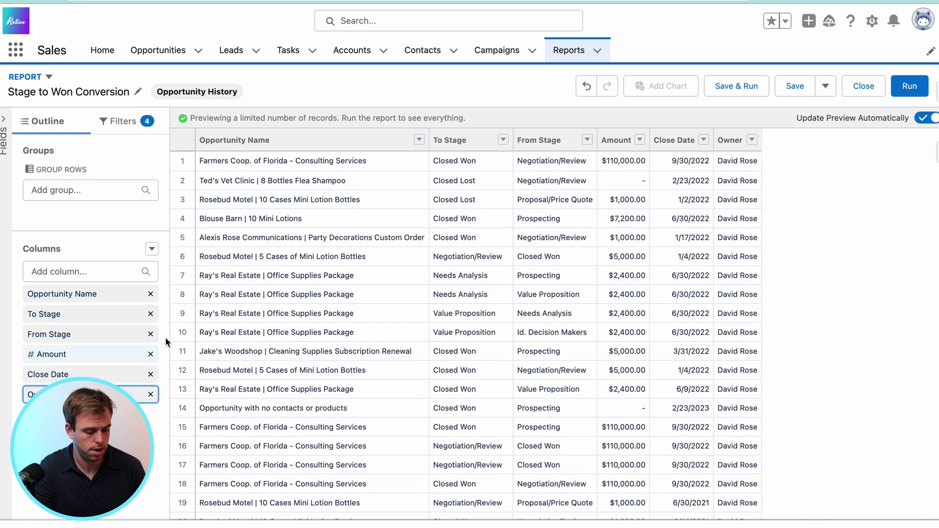
Replace the Owner column with a Won column and move From Stage to the first position
click(151, 395)
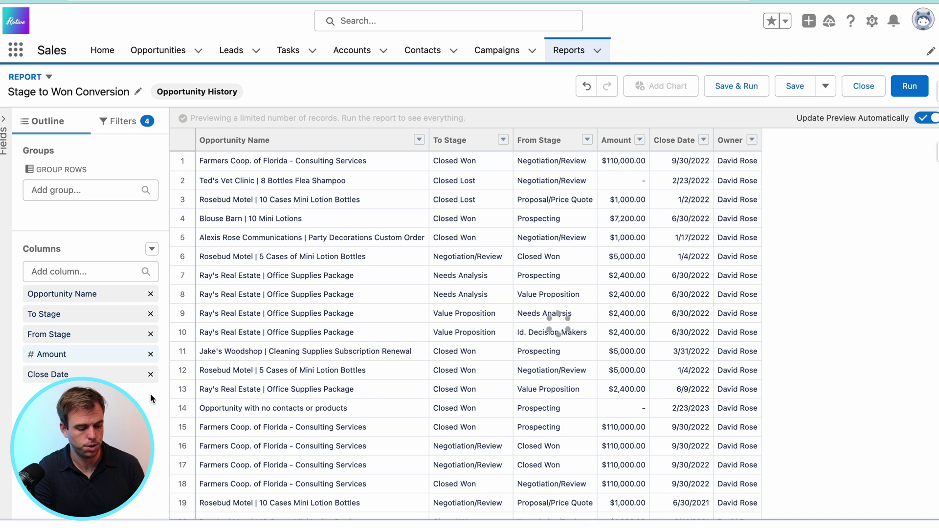
click(74, 277)
text(won)
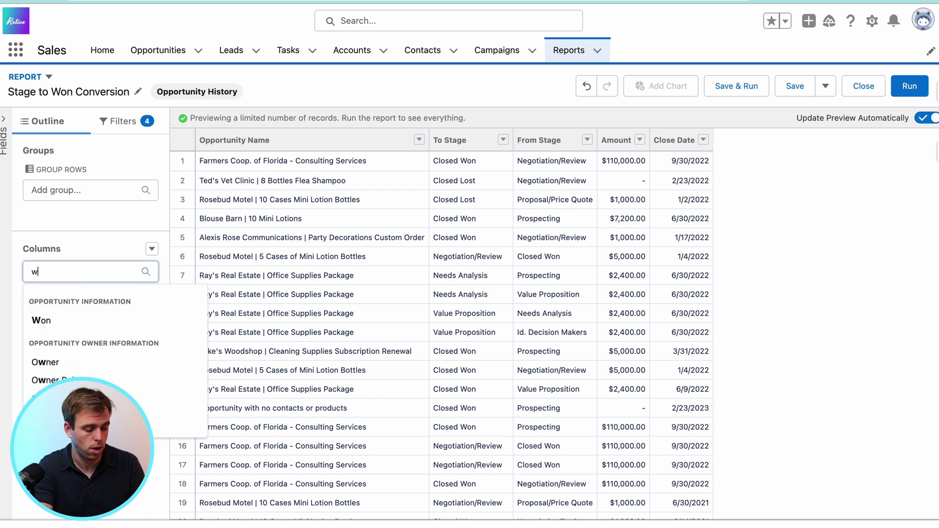
click(75, 322)
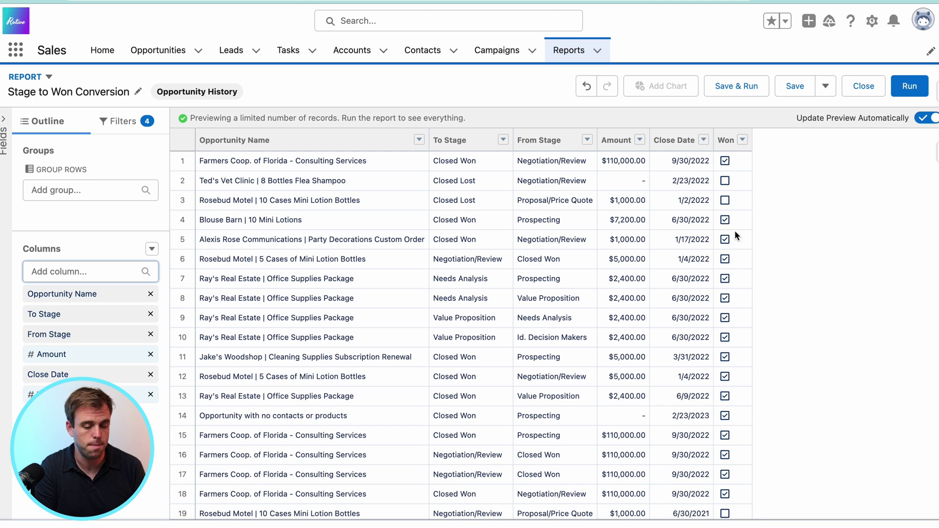
drag(539, 140, 264, 158)
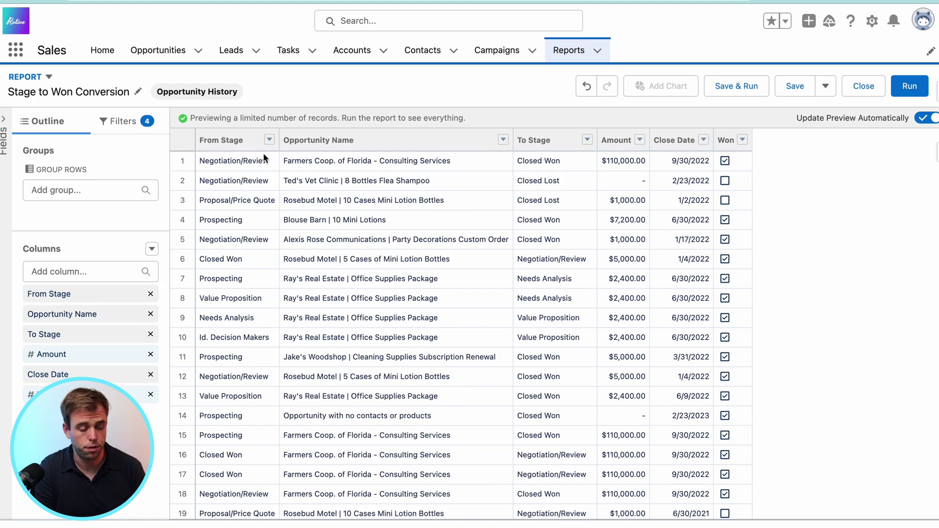
Group the report rows by the From Stage column
click(269, 140)
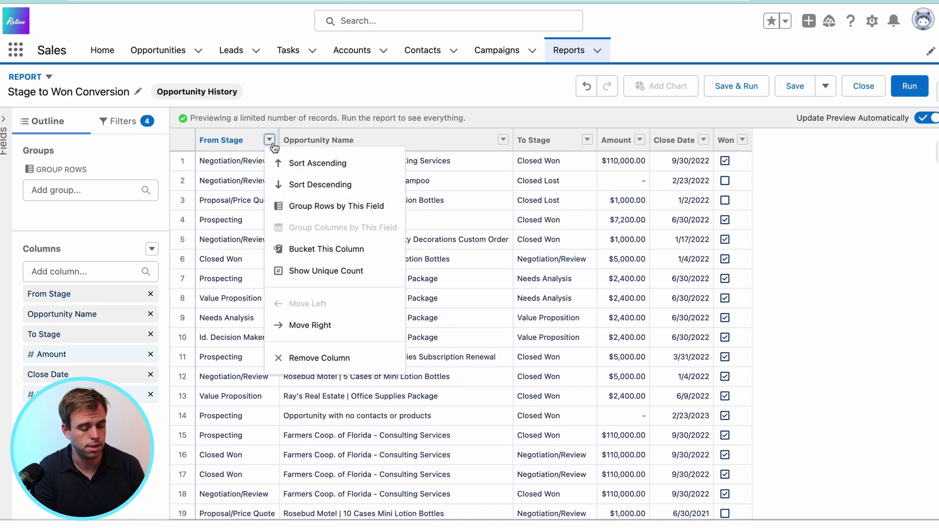
click(317, 207)
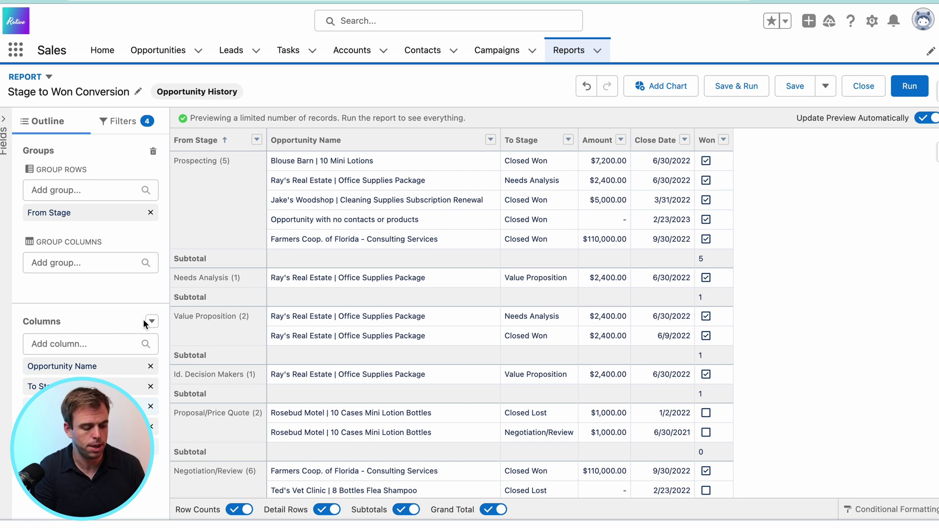
Add a summary formula column named 'Conversion Rate' with Percent output and 0 decimal points
drag(16, 319, 59, 321)
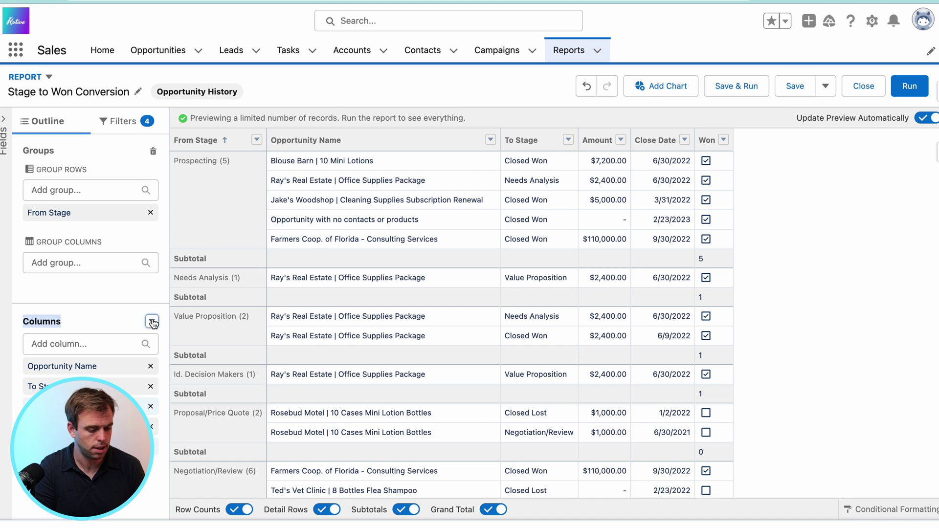
click(152, 321)
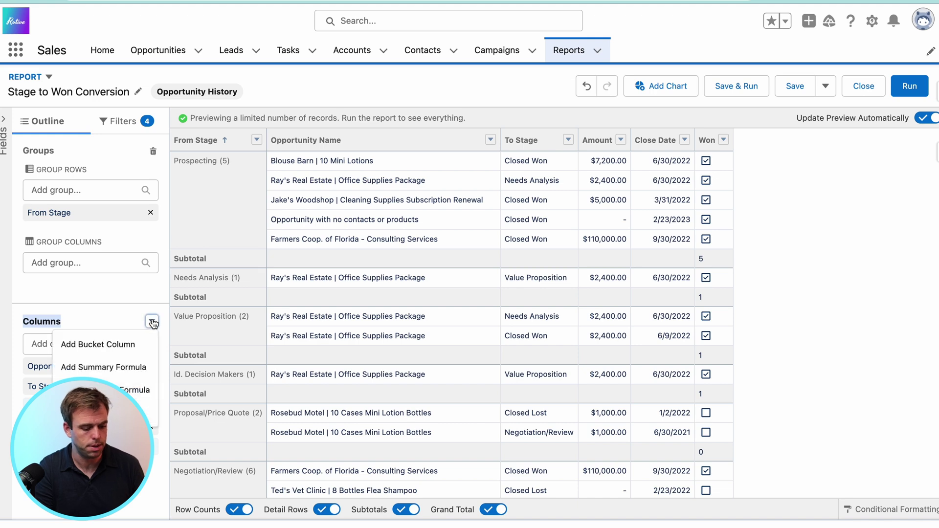
click(128, 371)
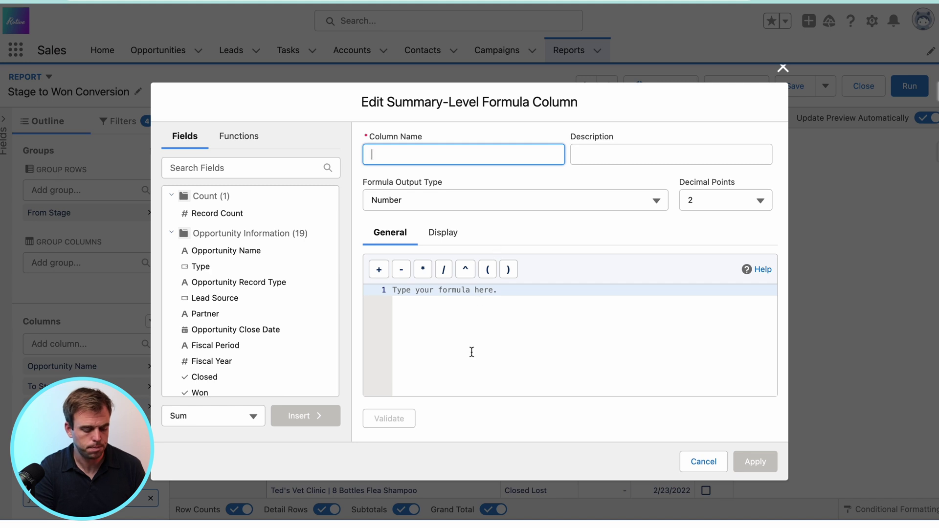
text(Conversion)
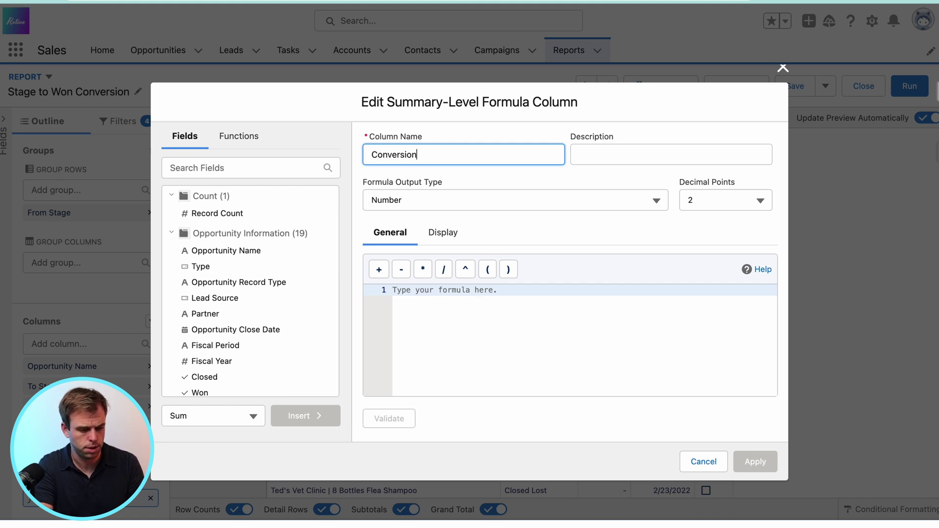
text( Rate)
key(Tab)
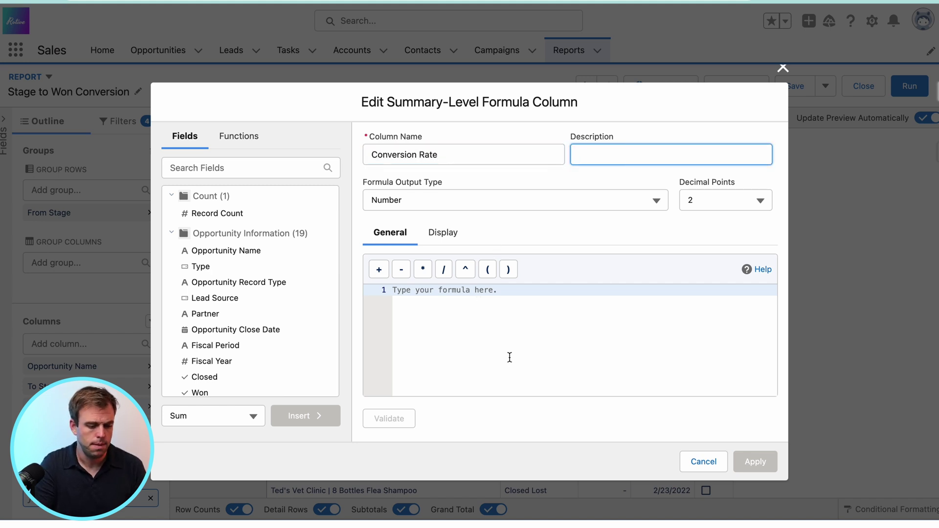
click(510, 201)
click(497, 250)
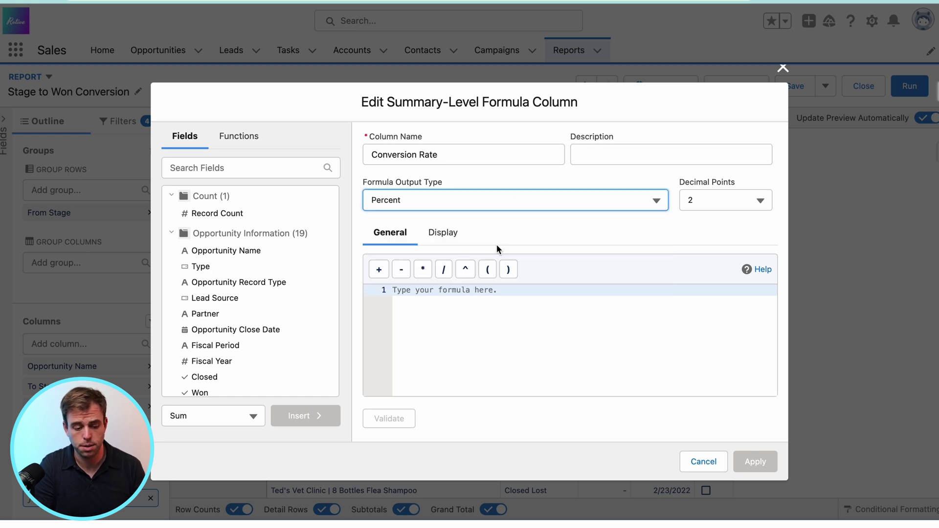
click(736, 196)
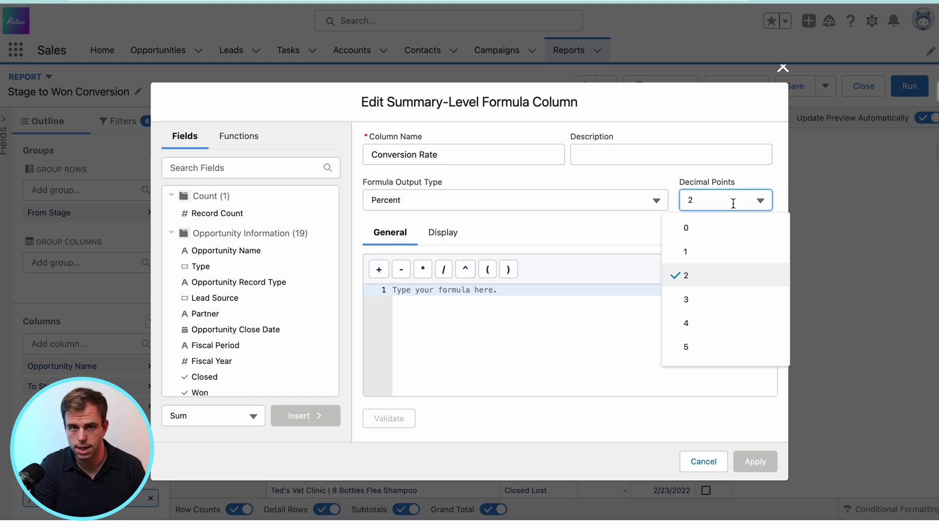
click(715, 229)
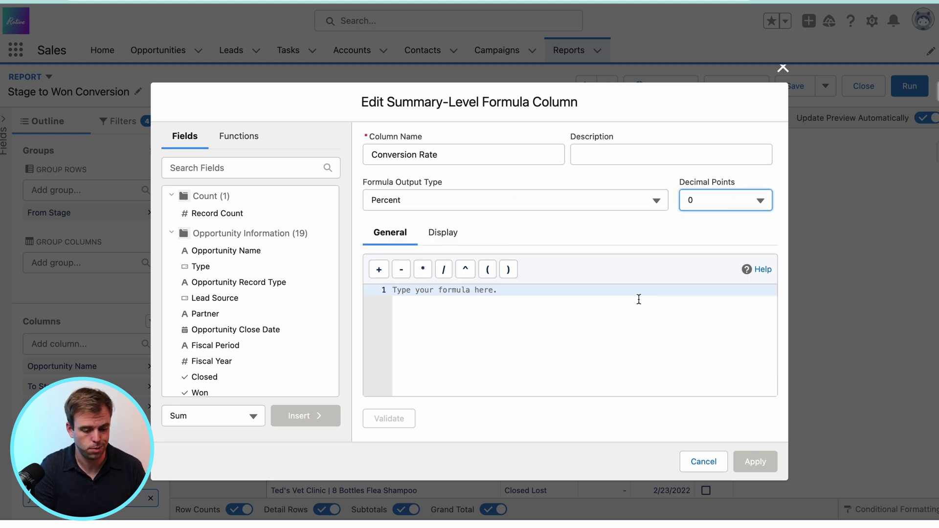
click(610, 340)
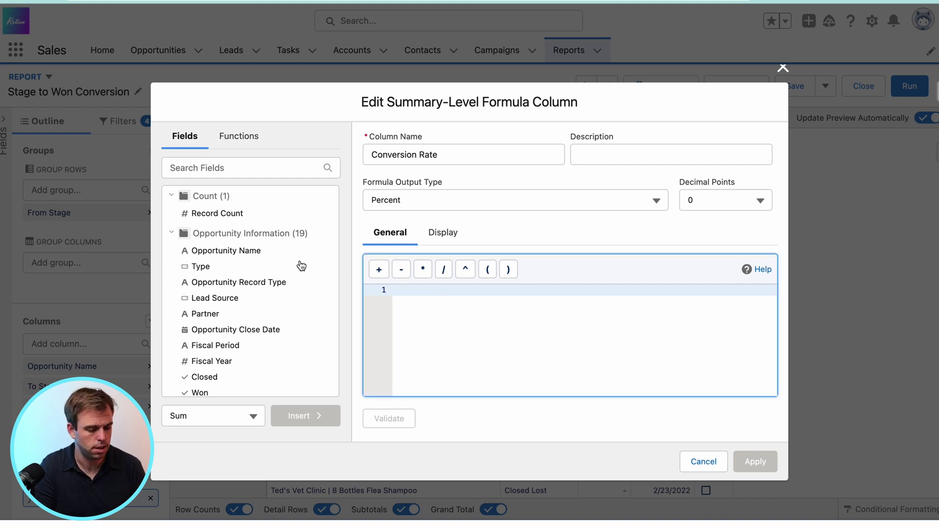
Build the formula WON:SUM/RowCount from the summed Won field and Record Count, then validate it
click(220, 168)
text(won)
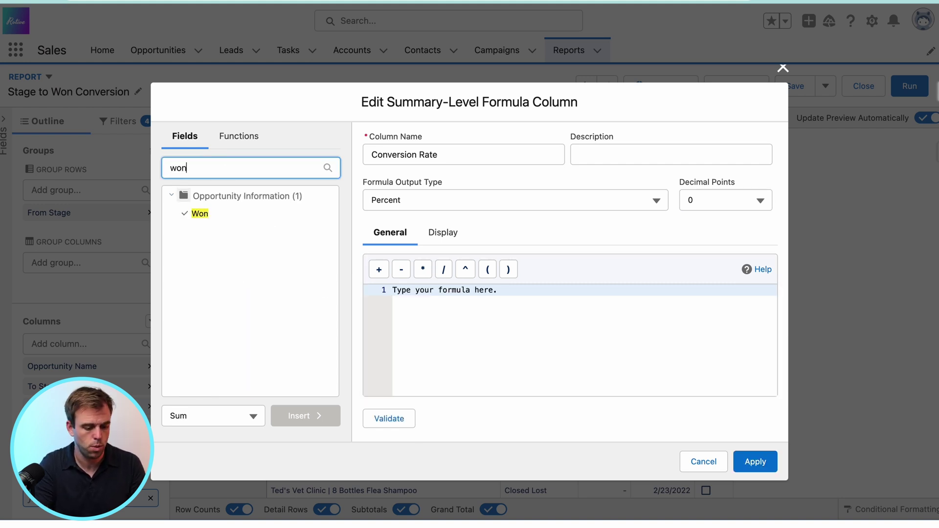
click(201, 213)
click(298, 416)
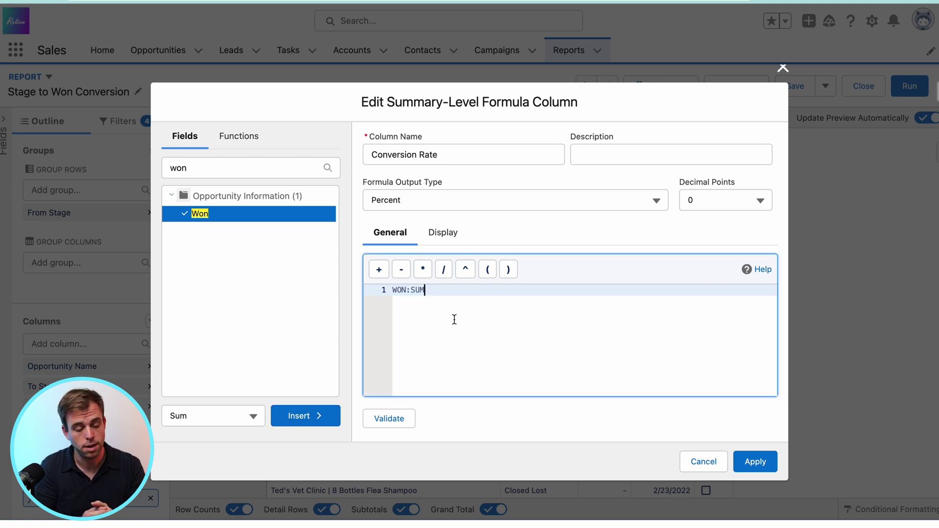
text(/)
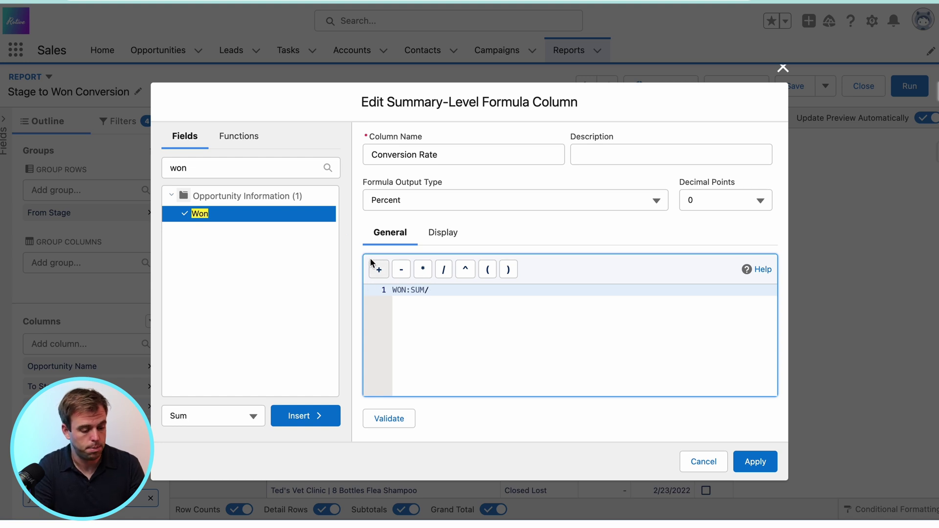
click(253, 167)
key(ctrl+a)
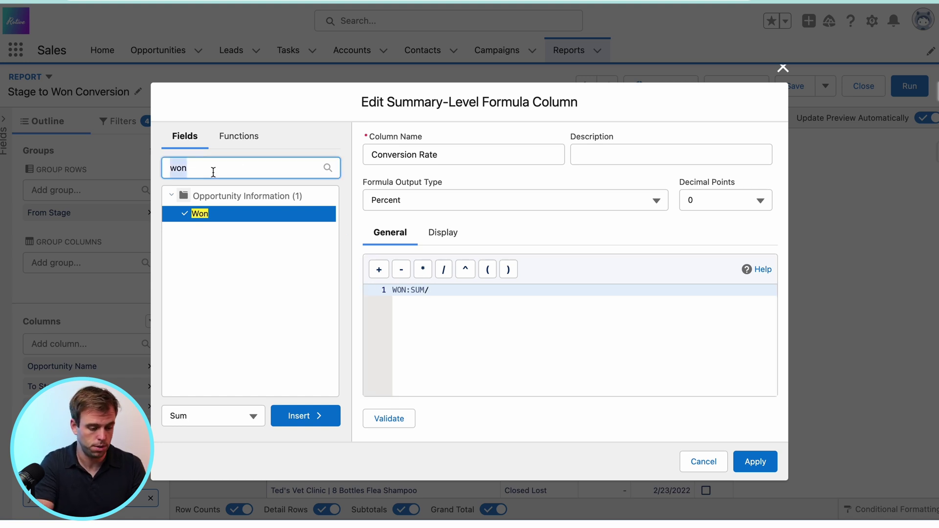
key(BackSpace)
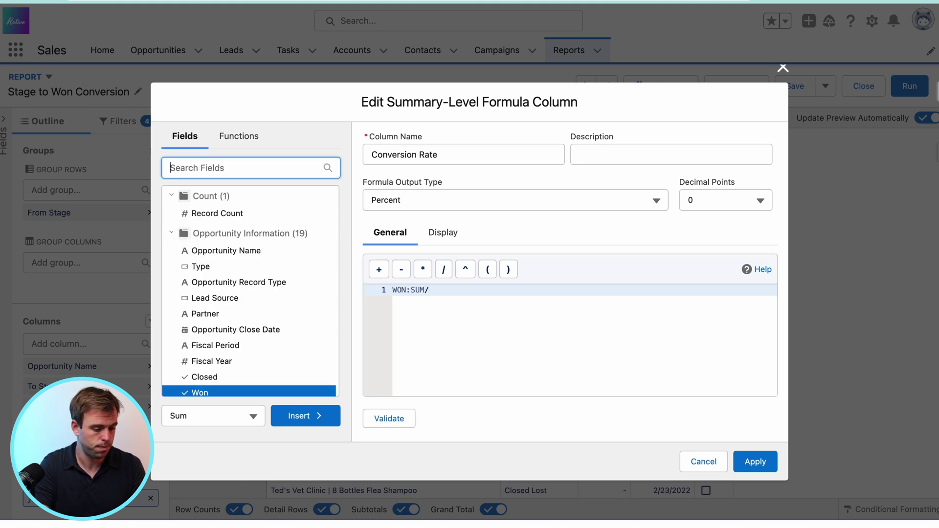
click(220, 213)
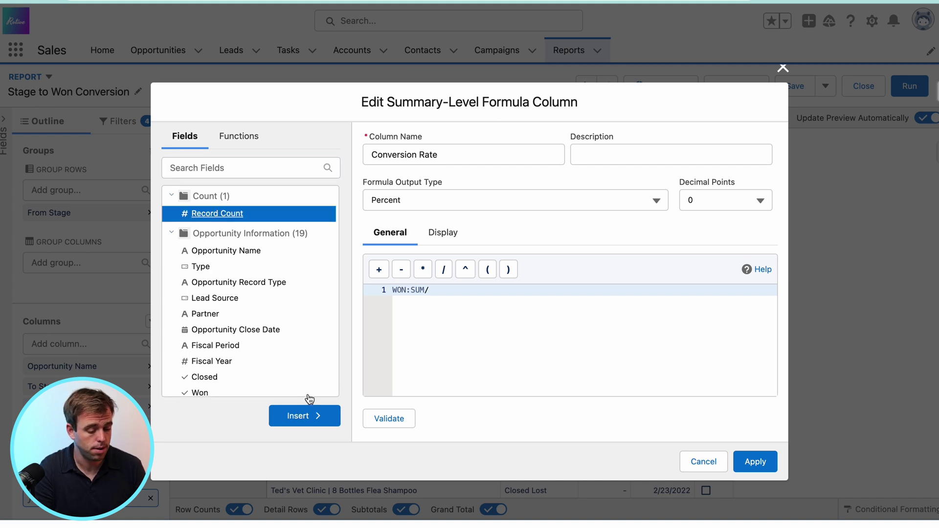
click(310, 416)
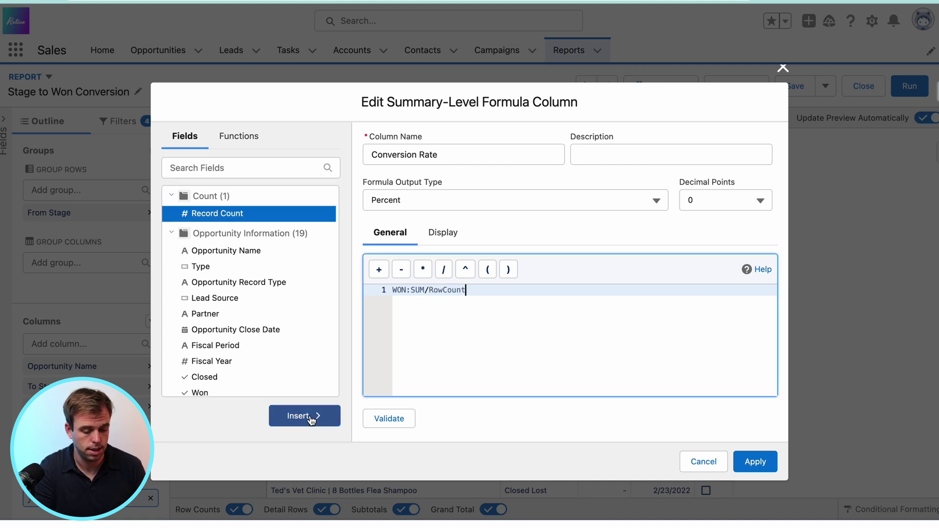
click(390, 417)
Apply the Conversion Rate formula only at the From Stage row group
click(450, 234)
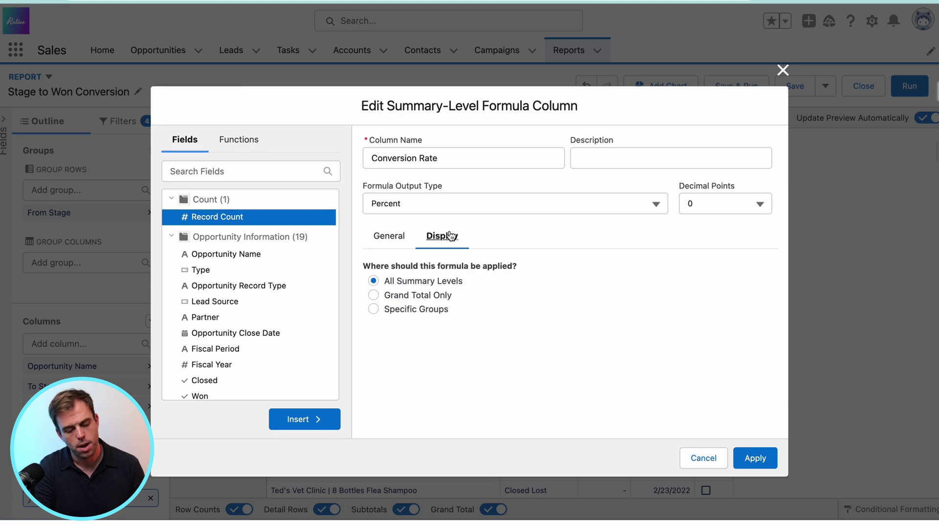
click(374, 309)
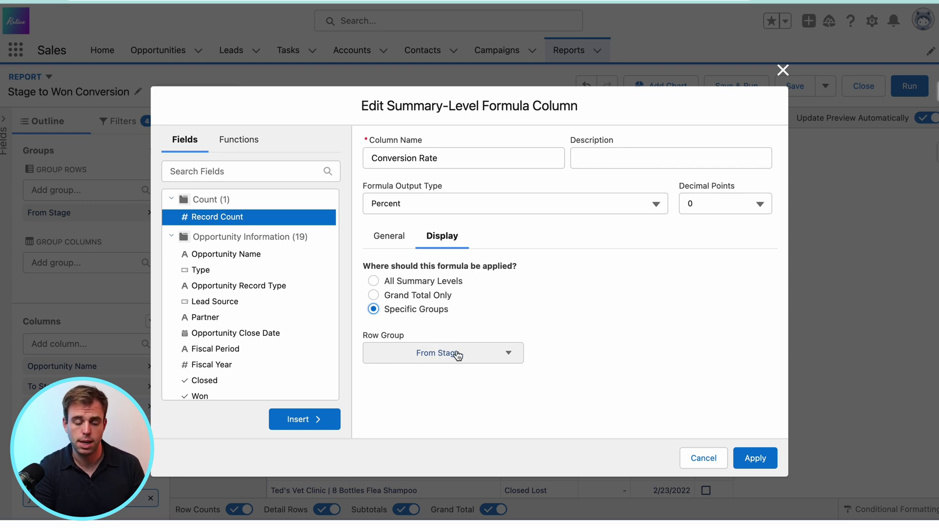
click(762, 460)
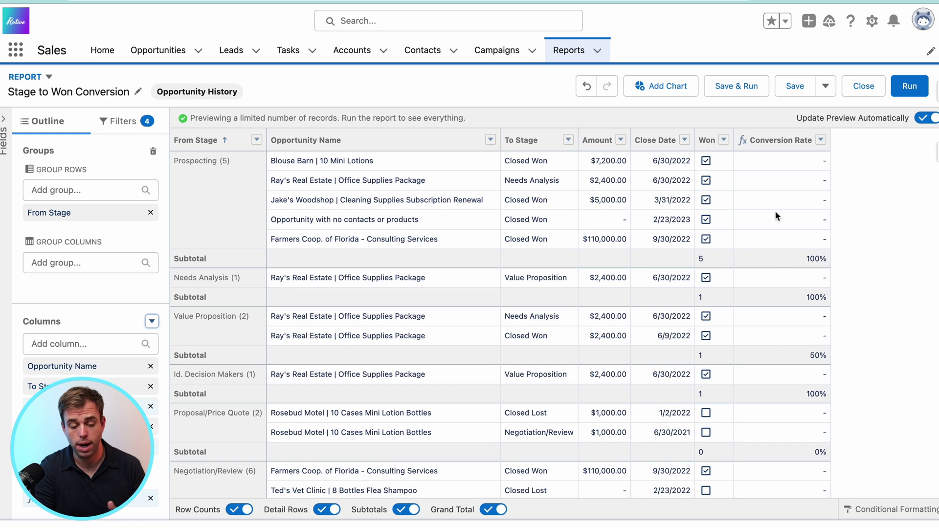
Review the per-stage subtotal rates, such as Prospecting at 100%, then save and run the report
click(814, 264)
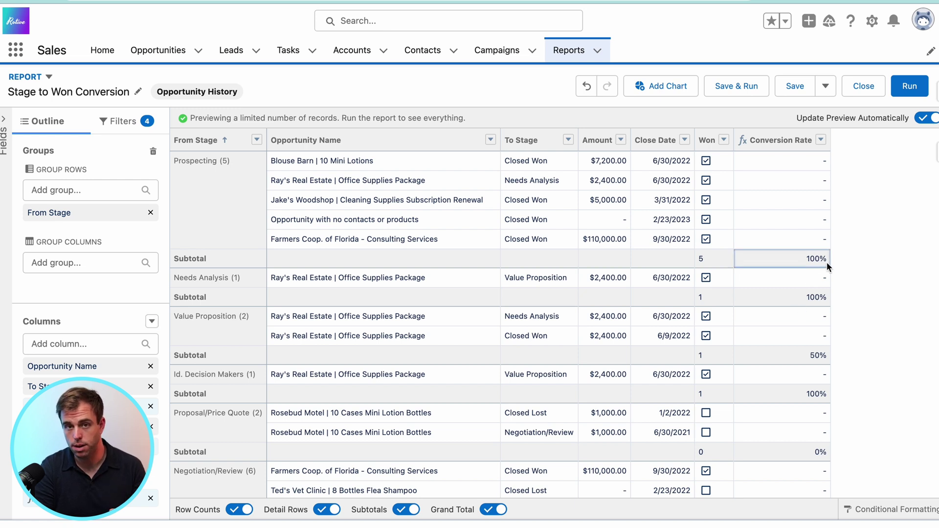
scroll(809, 353, down, 1)
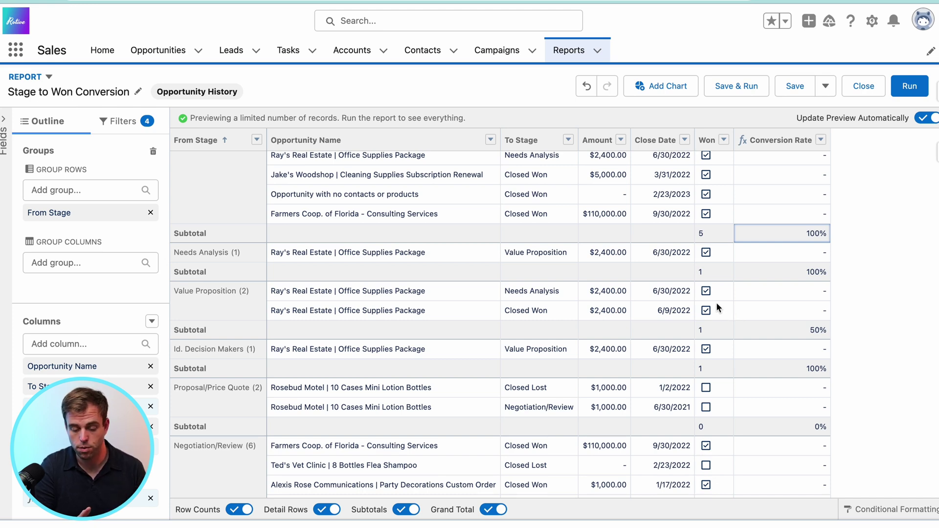
click(736, 86)
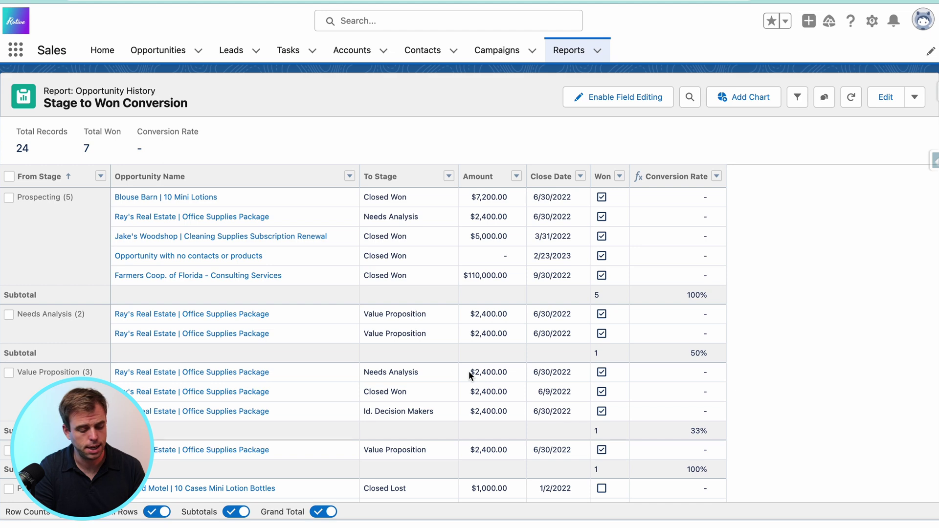
Turn off Detail Rows so only per-stage summaries and conversion rates remain
click(165, 513)
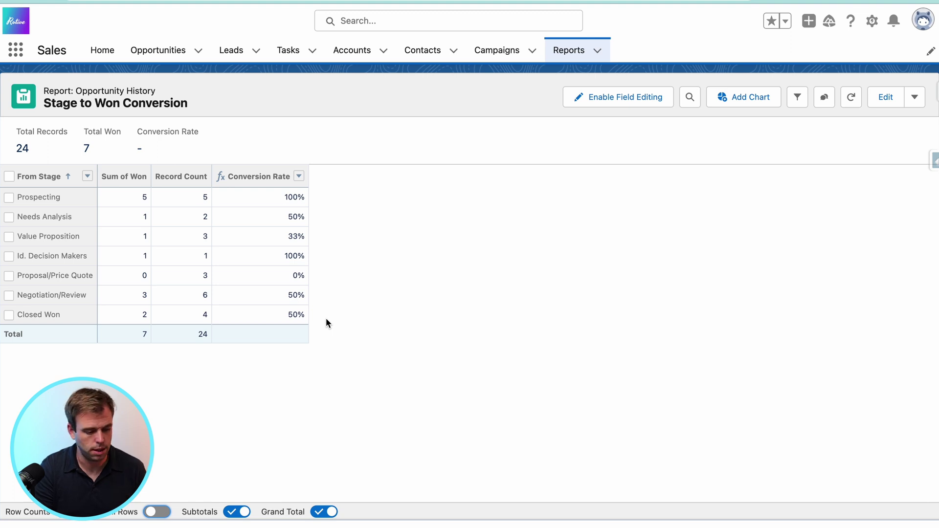
click(288, 195)
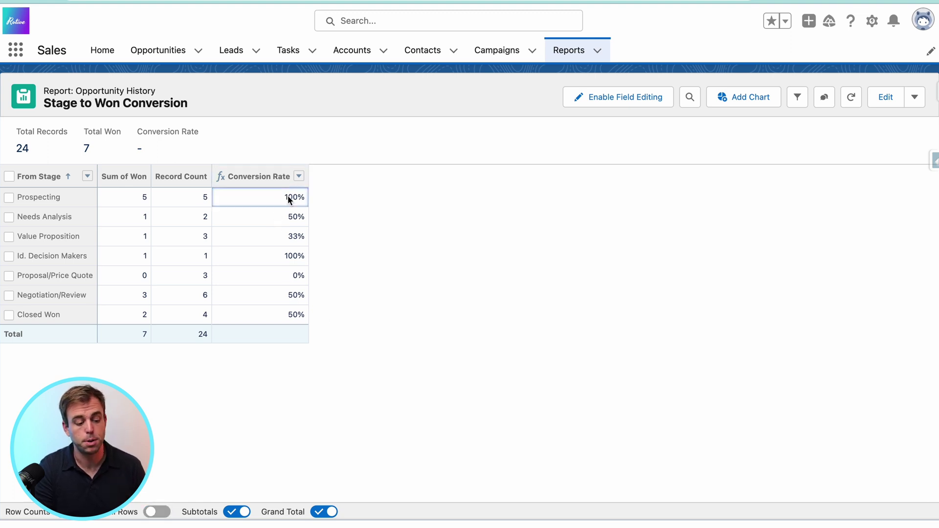
double_click(300, 198)
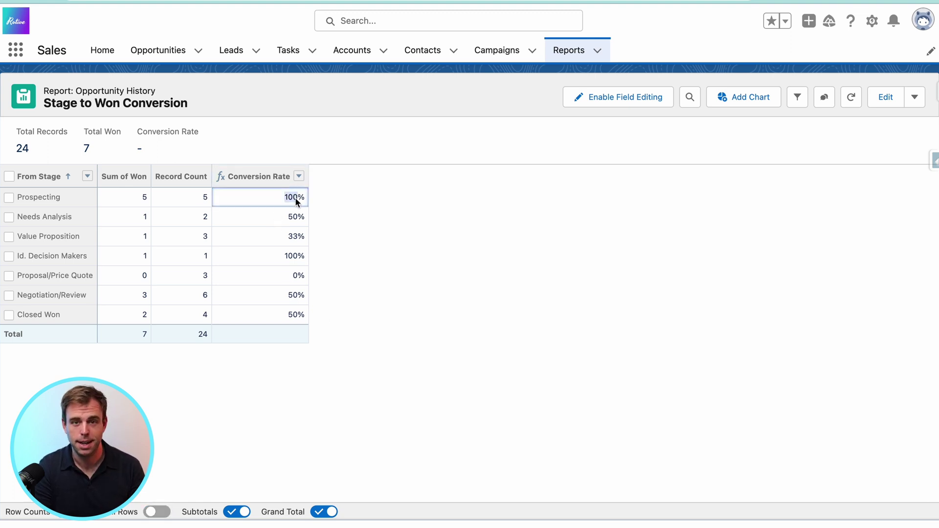
click(295, 238)
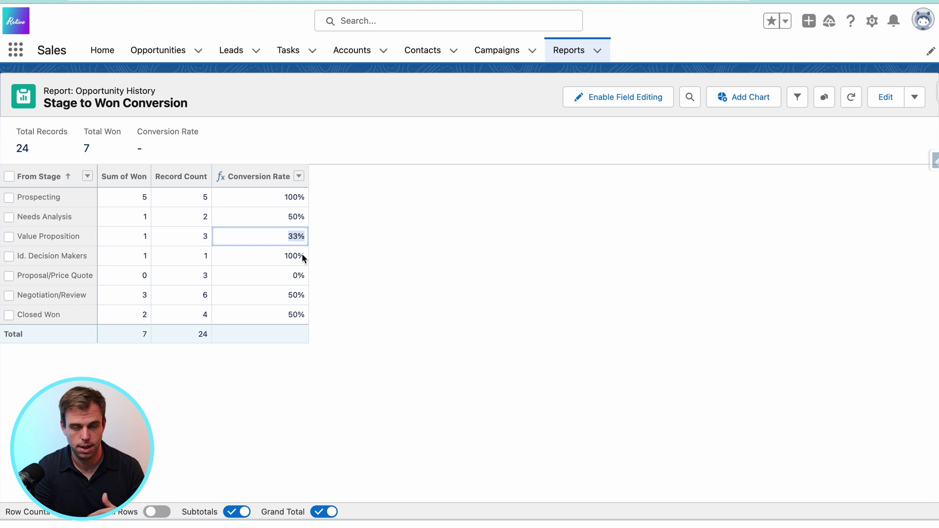
click(334, 309)
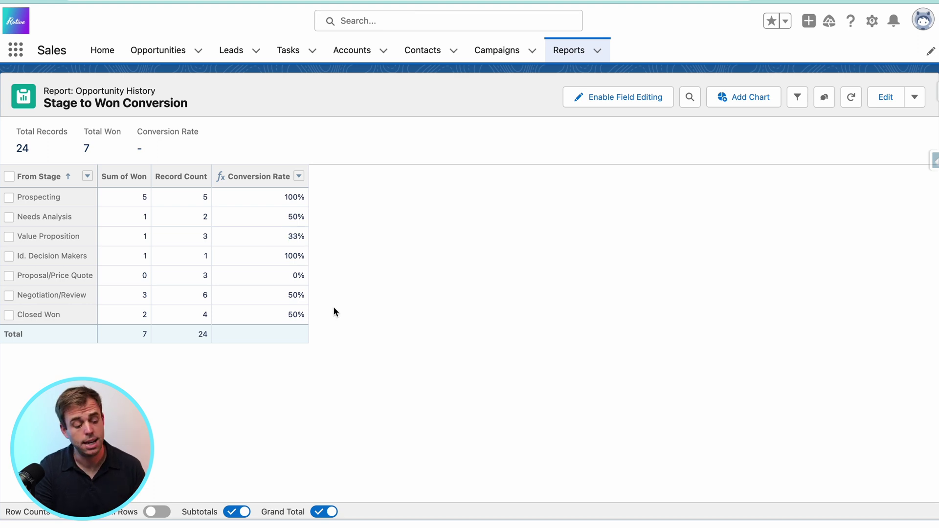